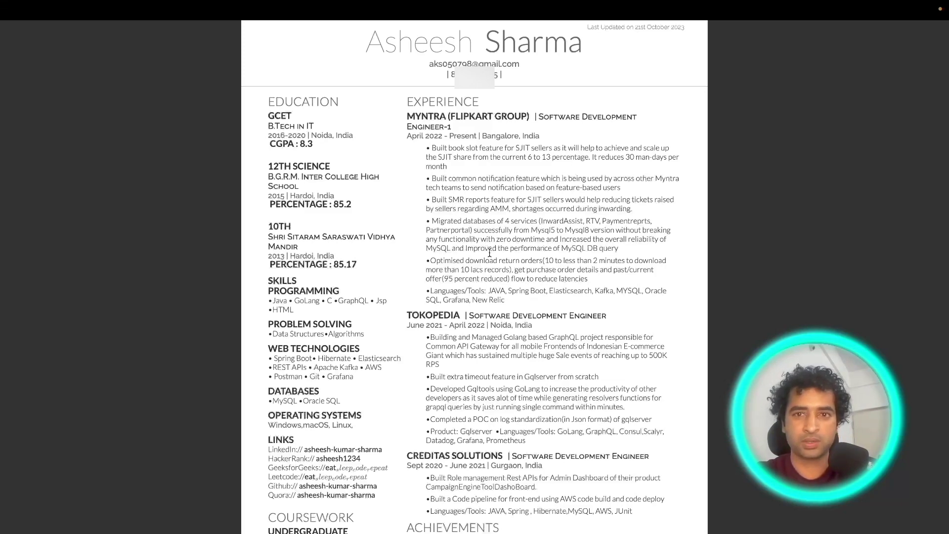
Step: Select the header lines, the EDUCATION heading and the GCET dates-and-location line in the résumé code
drag(565, 43, 651, 78)
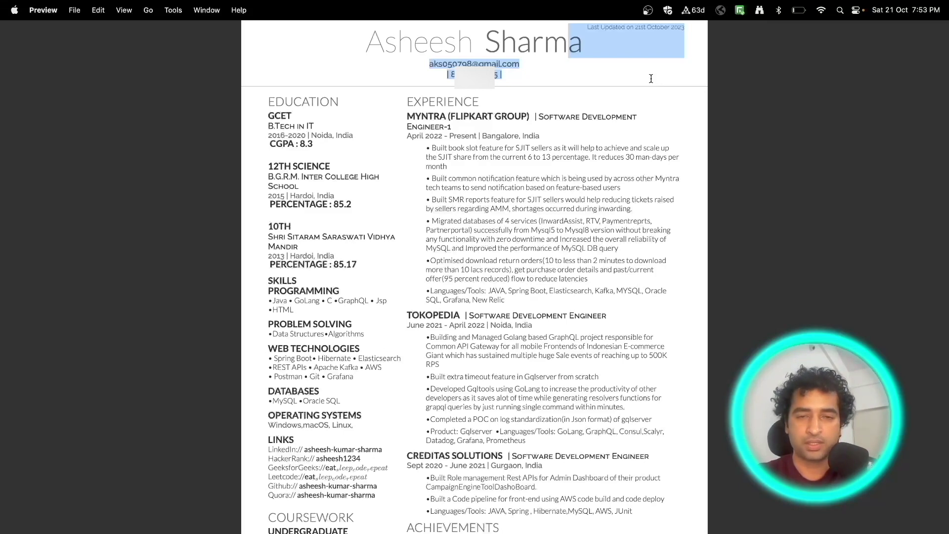
click(534, 394)
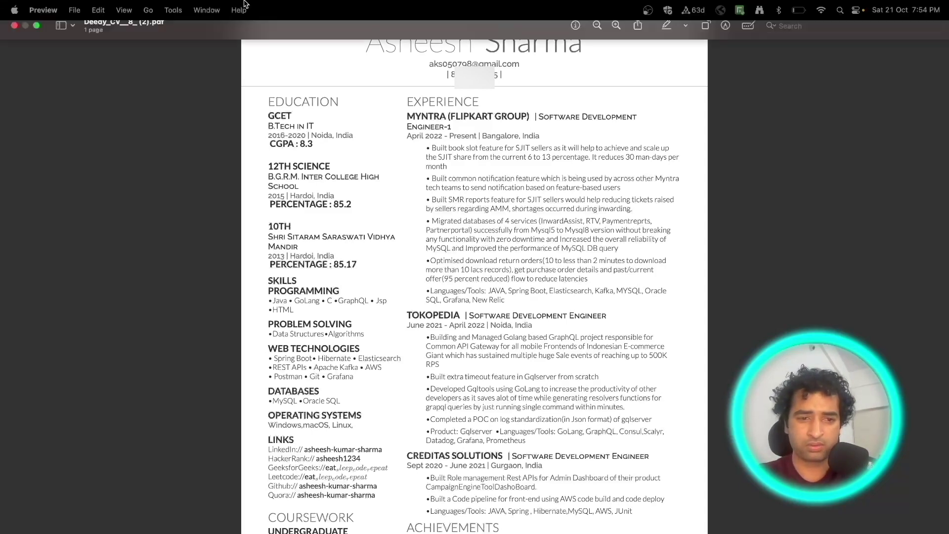
drag(267, 102, 351, 106)
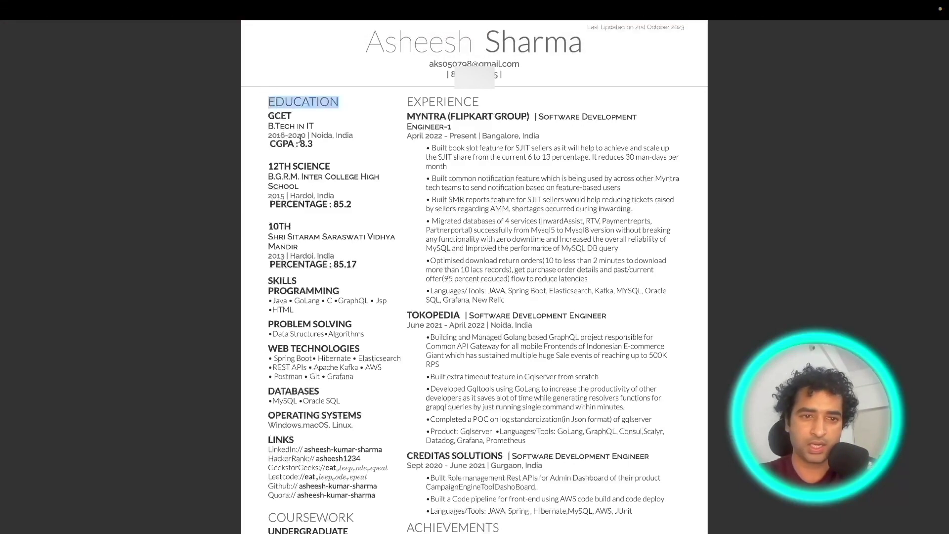
drag(267, 136, 372, 138)
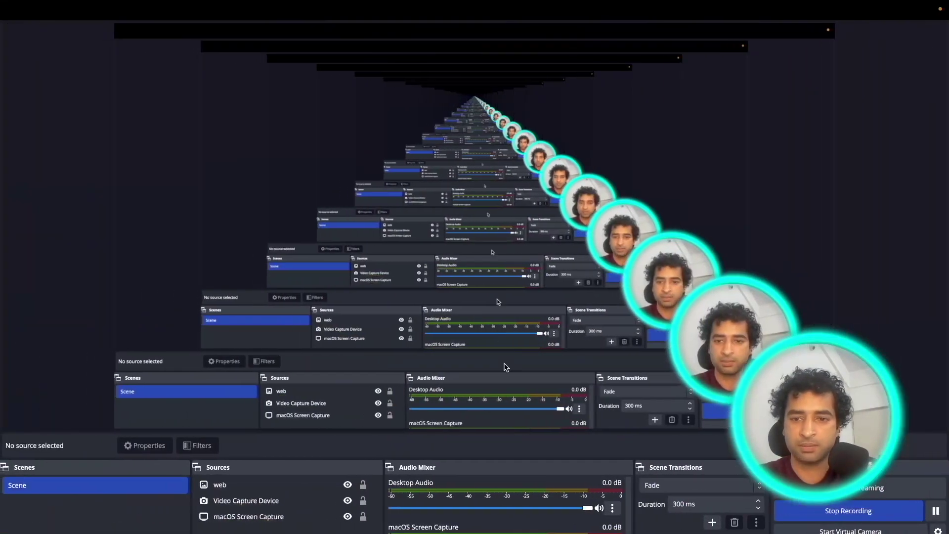
Step: Switch to the incognito Overleaf homepage window and focus its sign-up email field
right_click(719, 531)
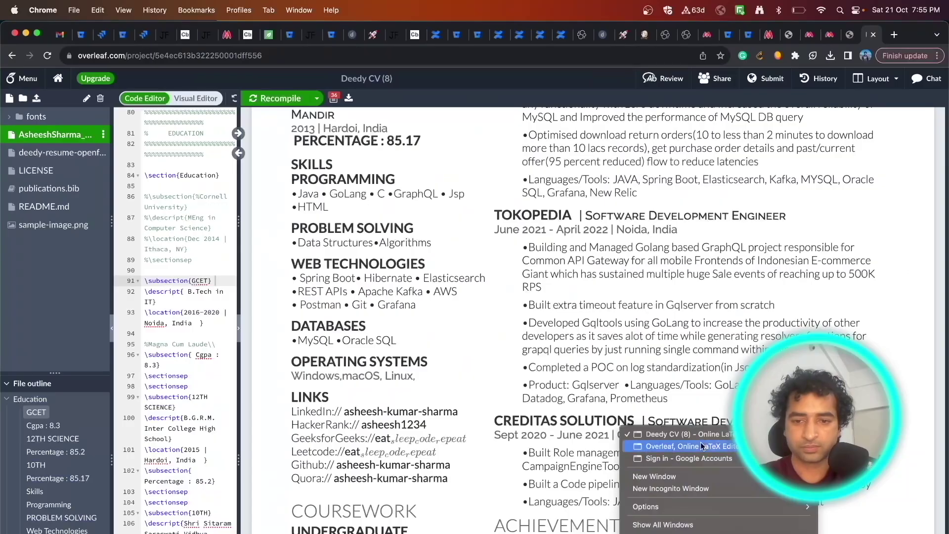
click(701, 443)
click(446, 353)
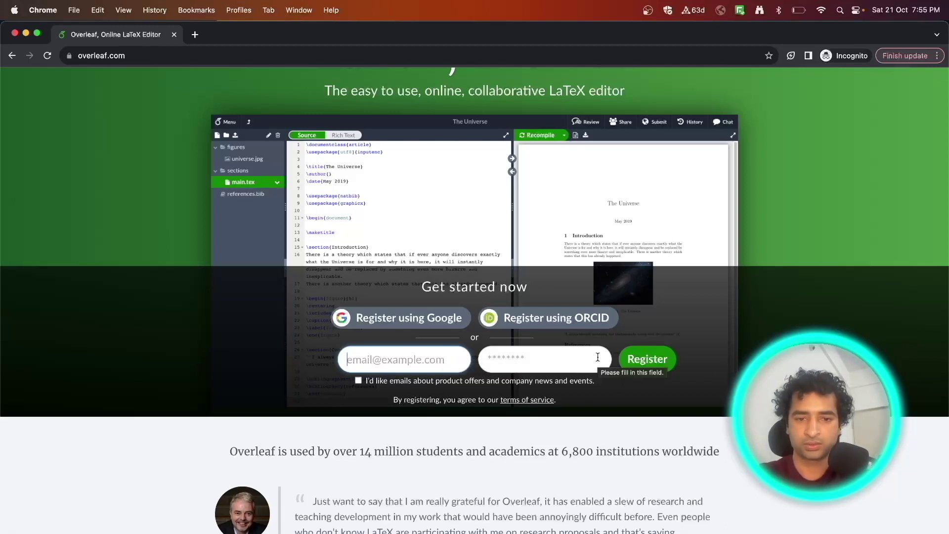
Step: Enter the sign-up email address, correcting its autofilled domain, add the account password, and register
click(430, 358)
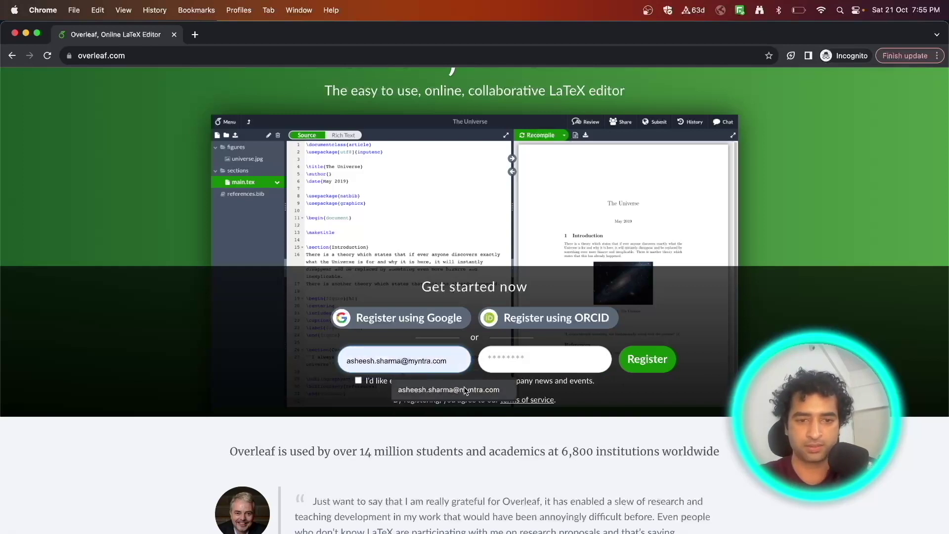
click(466, 390)
double_click(448, 361)
key(BackSpace)
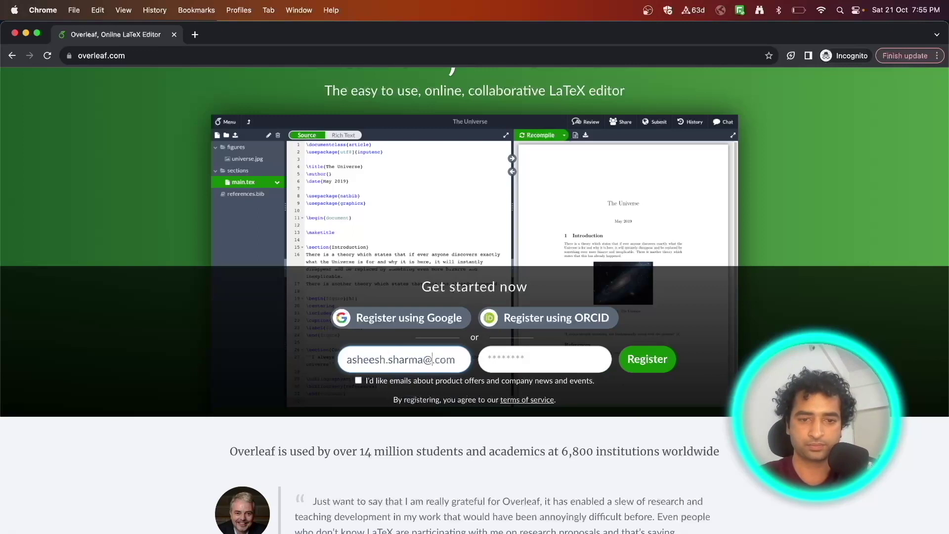
key(BackSpace)
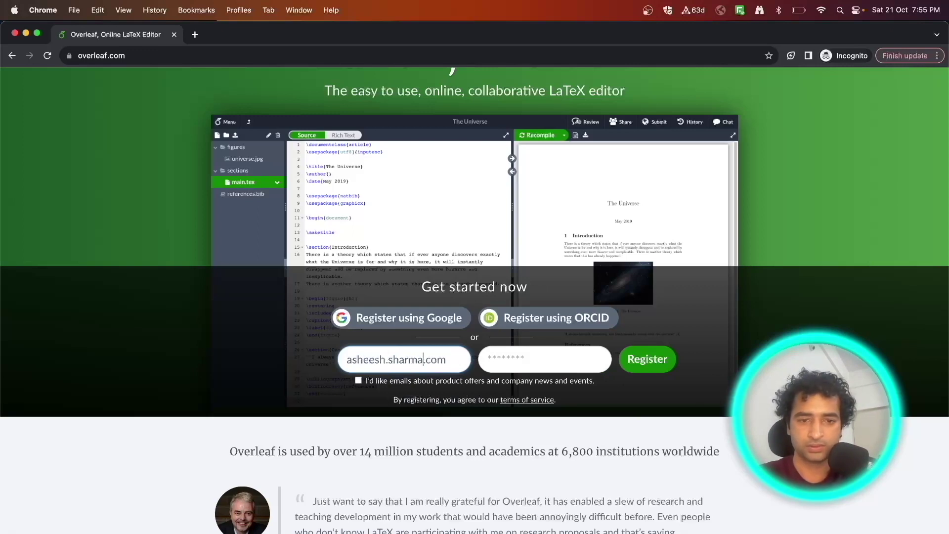
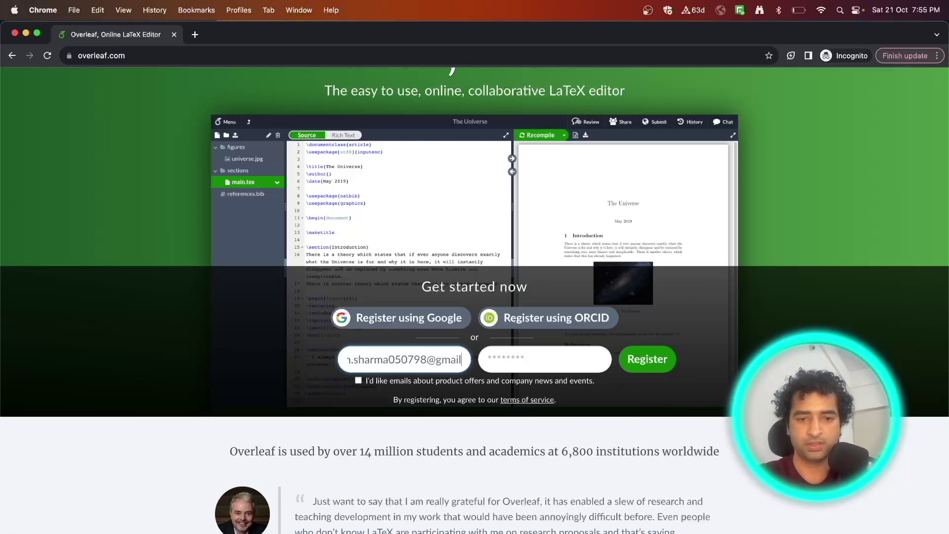
click(571, 365)
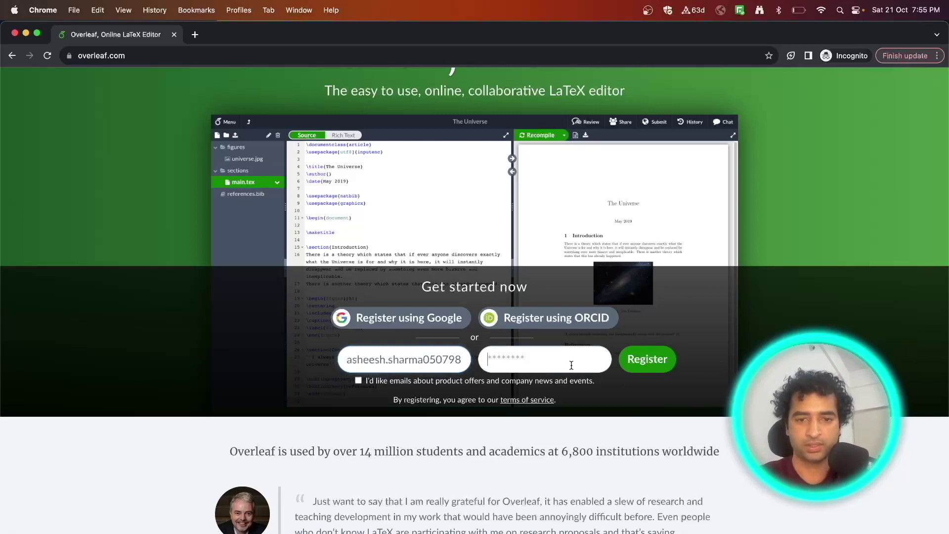
text(*******)
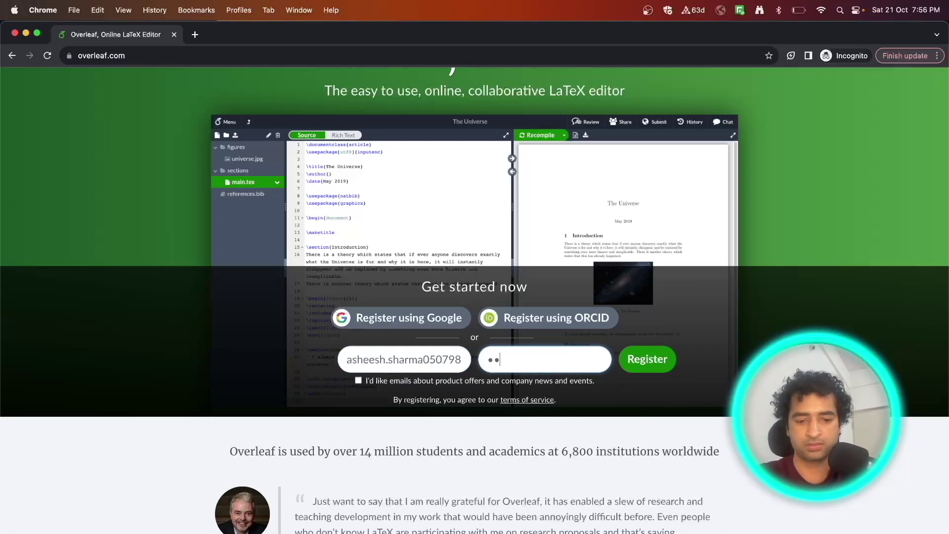
text(***)
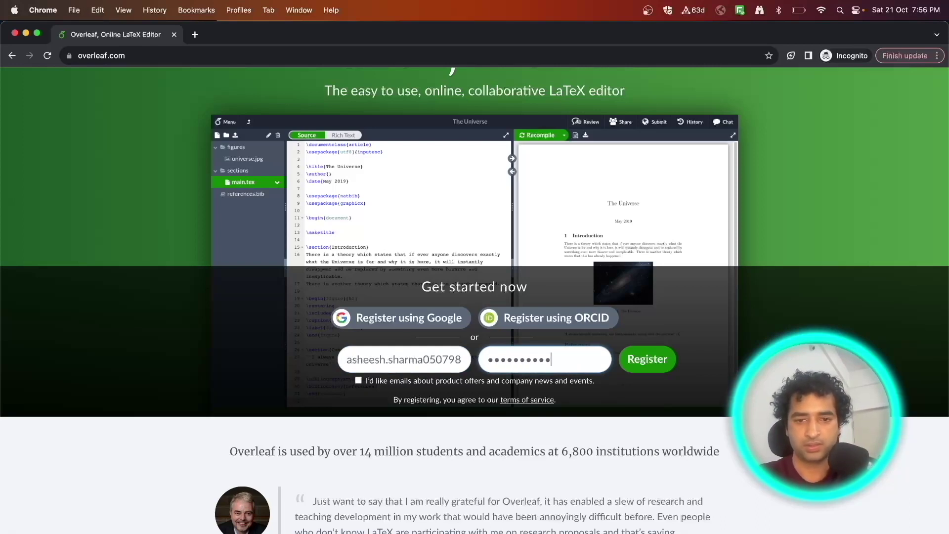
click(648, 360)
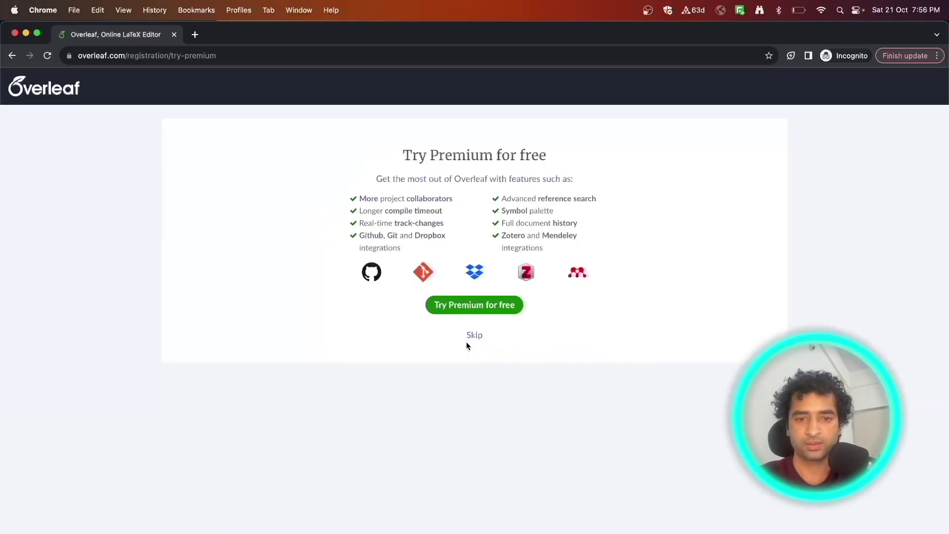
Step: Skip the premium trial and browse the Résumé / CV templates under Create First Project
click(477, 333)
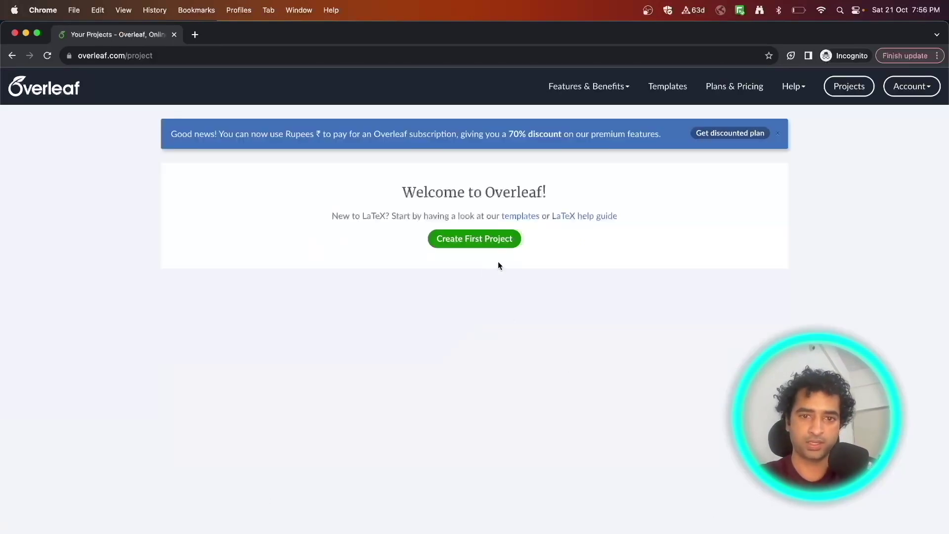
click(473, 240)
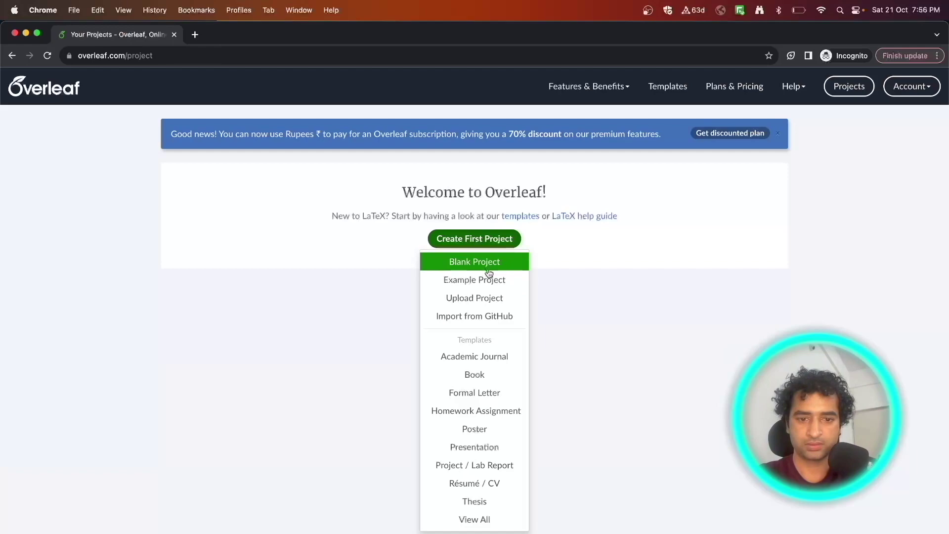
click(490, 484)
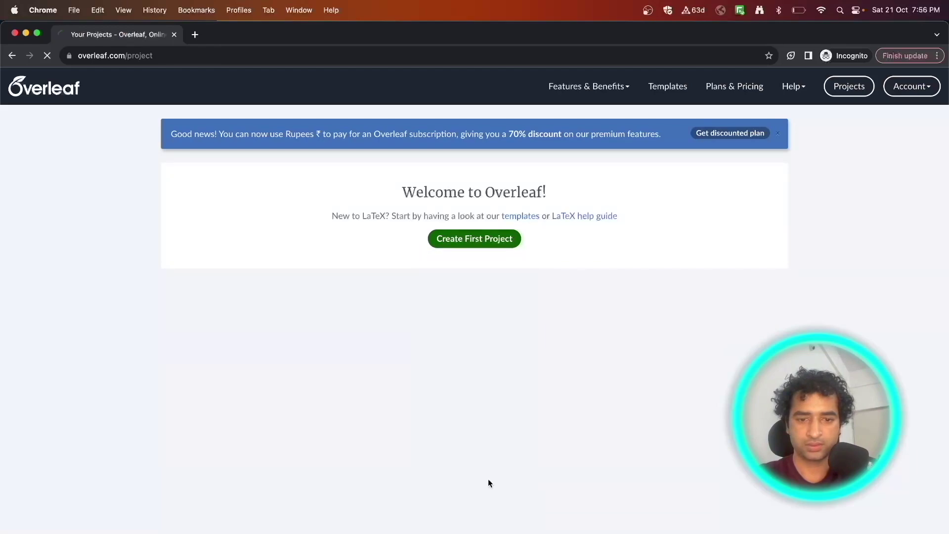
scroll(479, 390, down, 1)
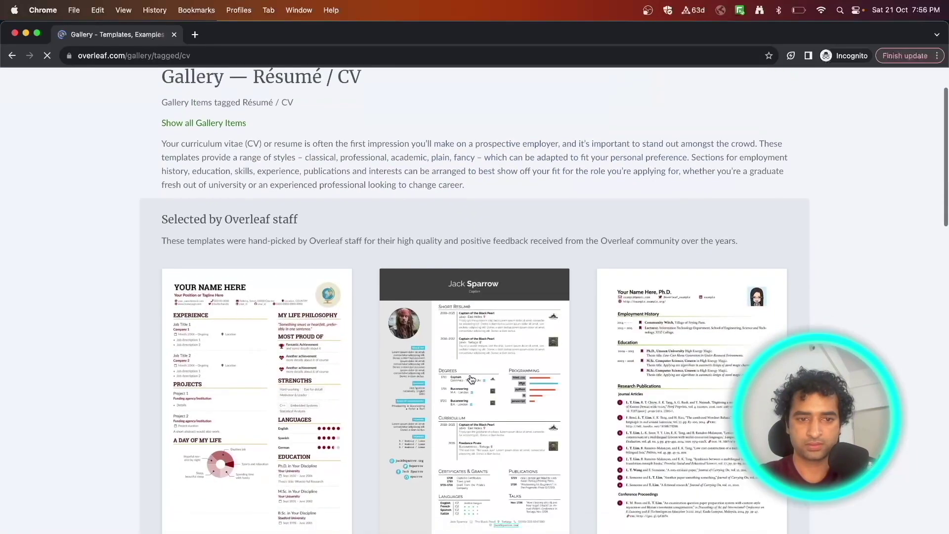
scroll(488, 403, down, 3)
scroll(488, 403, up, 3)
scroll(488, 403, down, 6)
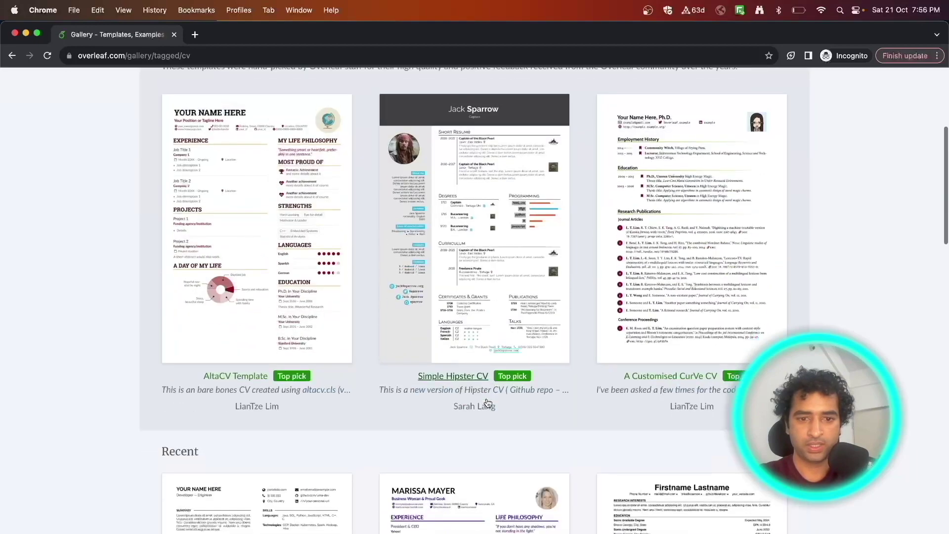
scroll(488, 403, down, 1)
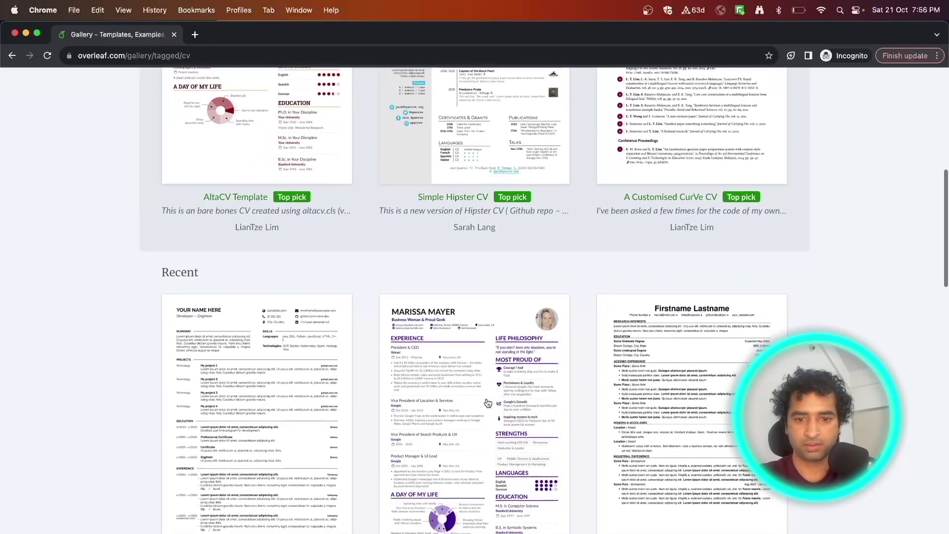
scroll(488, 403, down, 4)
scroll(488, 403, down, 2)
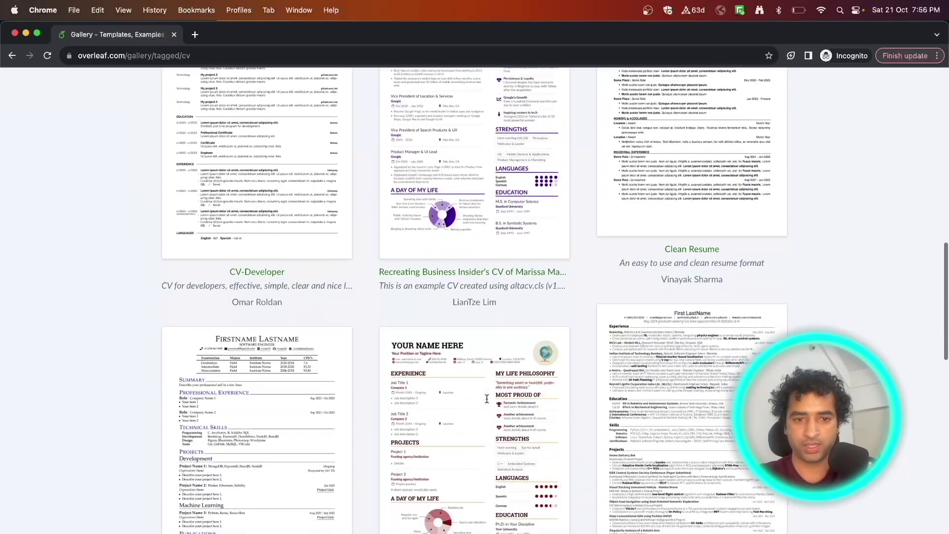
scroll(488, 403, down, 2)
scroll(488, 403, down, 4)
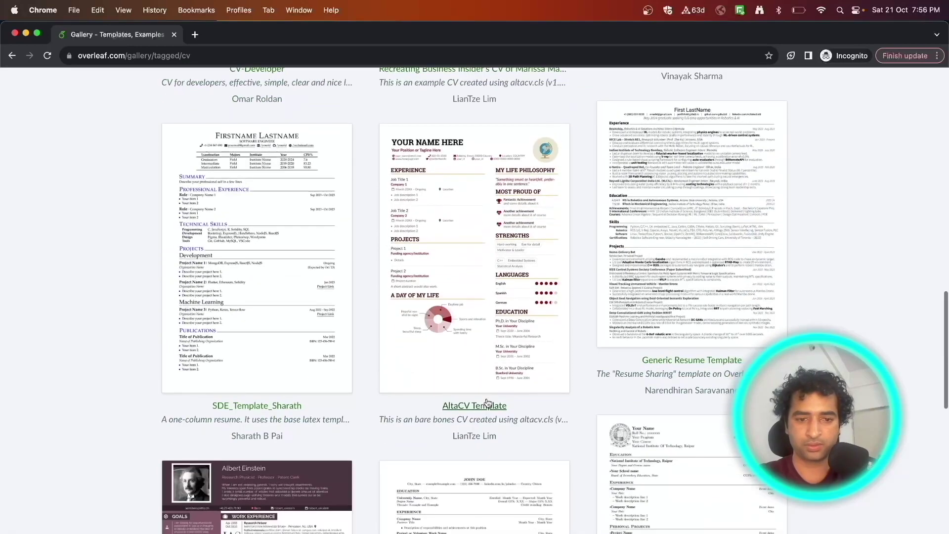
scroll(488, 403, down, 3)
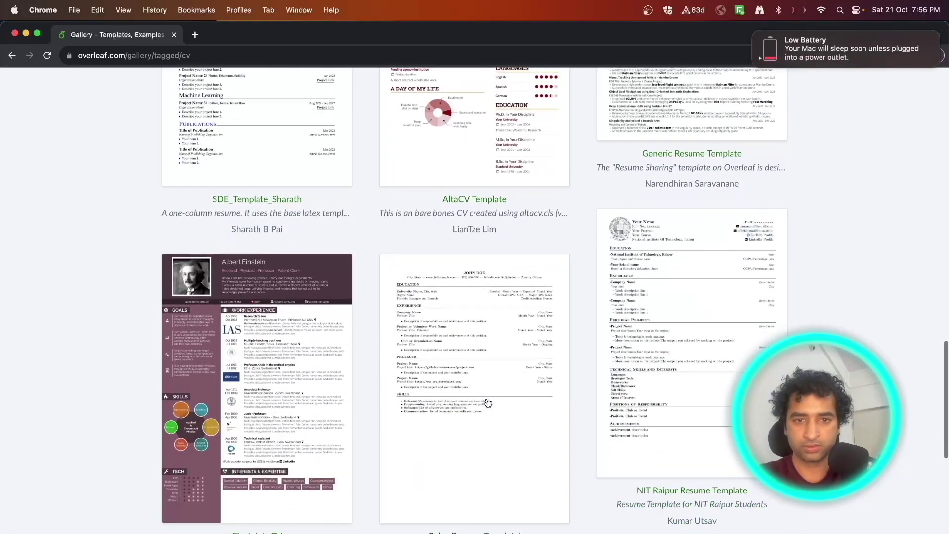
scroll(488, 403, up, 7)
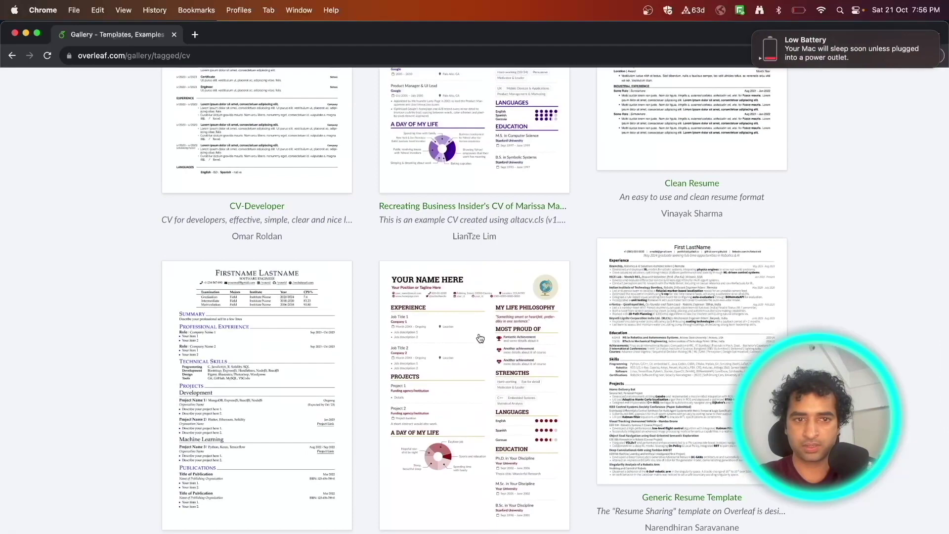
scroll(480, 339, up, 2)
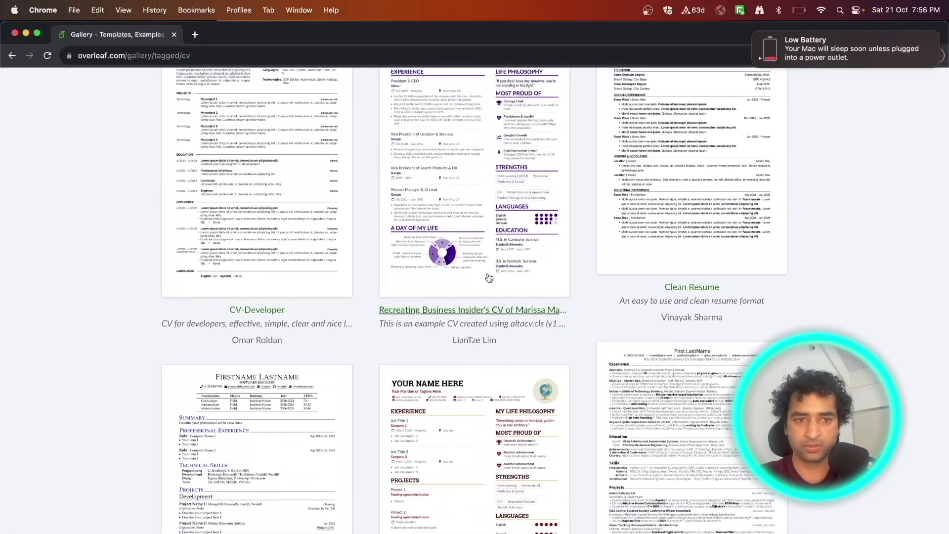
scroll(488, 278, up, 1)
scroll(488, 278, up, 7)
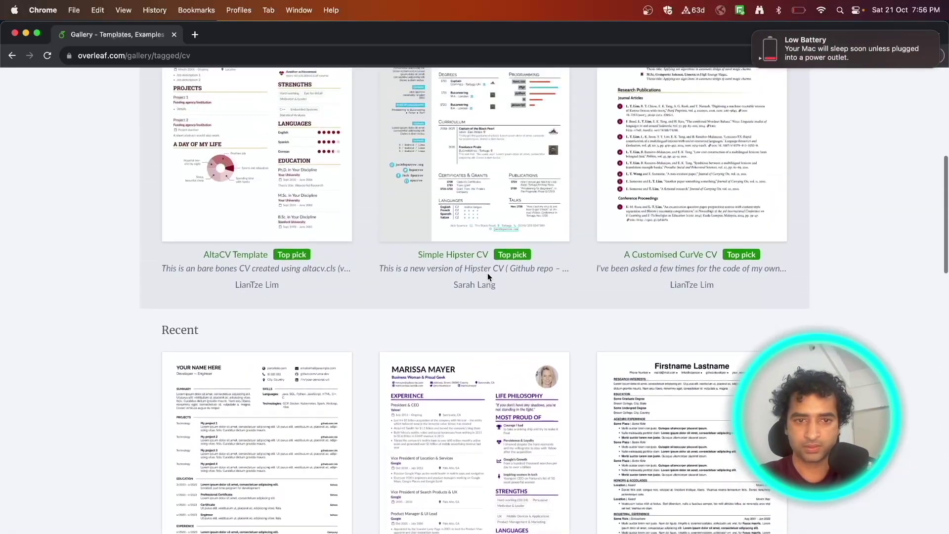
Step: Search the template gallery page for 'deedy'
key(super+f)
text(latext)
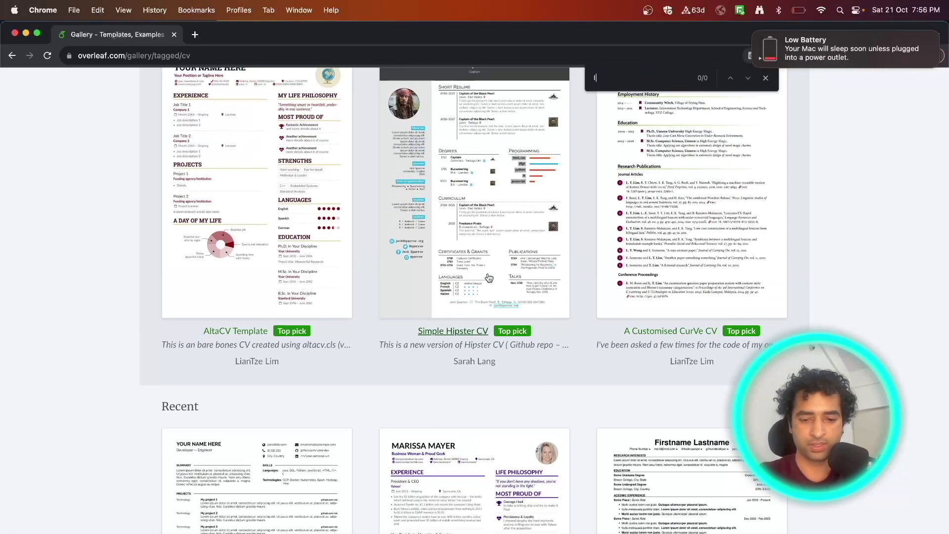
key(BackSpace)
key(BackSpace)
key(BackSpace)
key(BackSpace)
key(BackSpace)
key(BackSpace)
text(deedy)
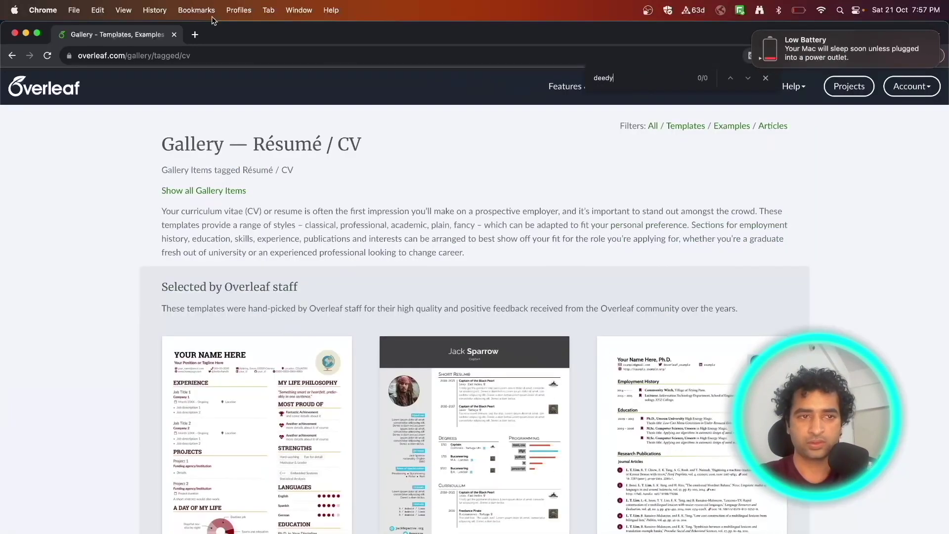
Step: Web-search 'deedy resume formate' and open the Deedy CV Overleaf result as a template
click(194, 35)
text(deedy r)
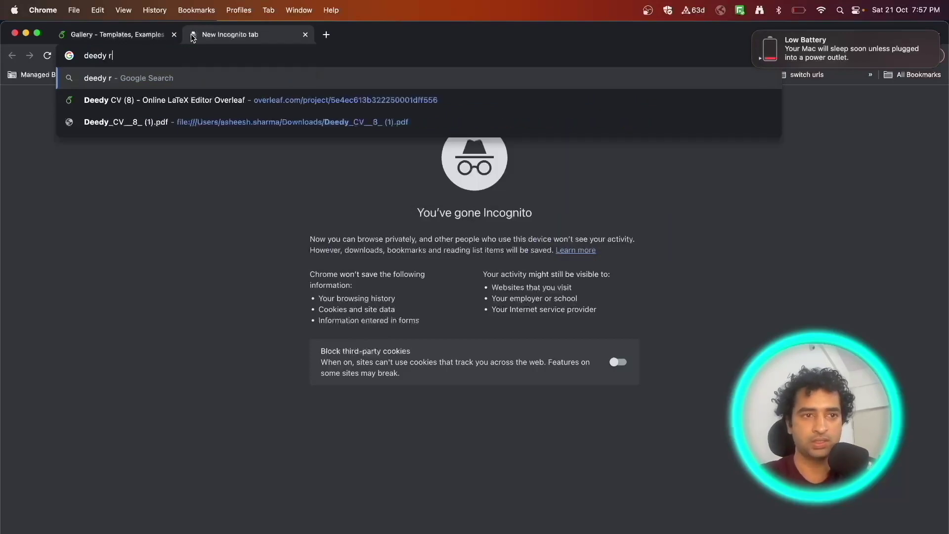
text(esume formate)
key(Return)
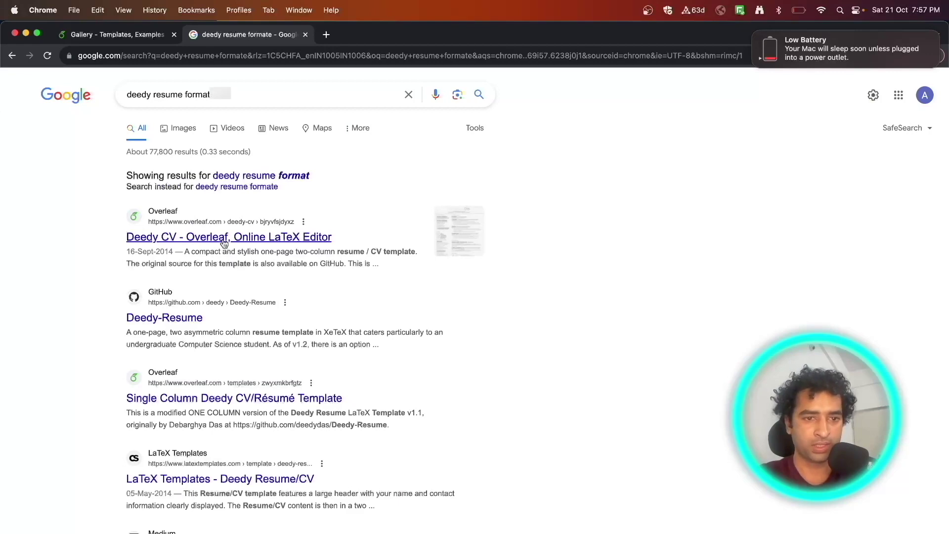
click(224, 238)
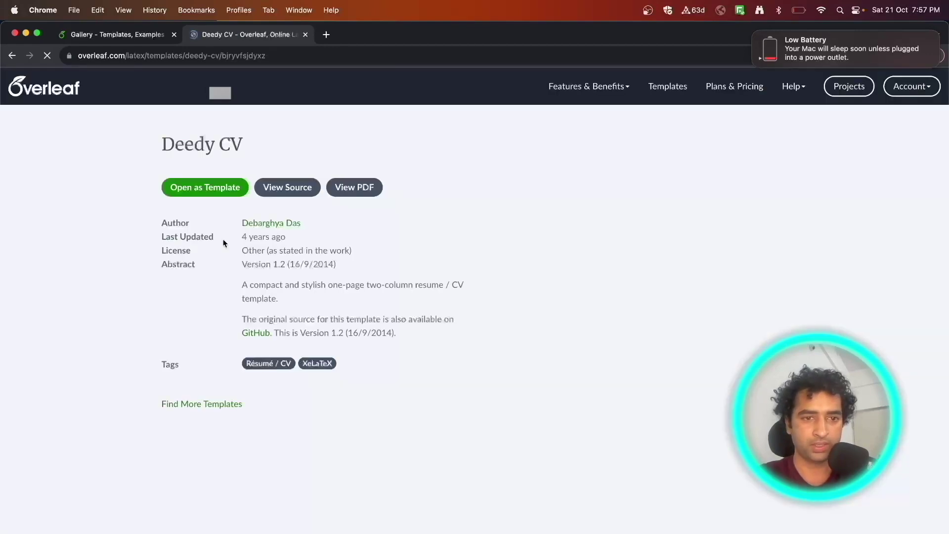
scroll(231, 172, down, 1)
click(231, 171)
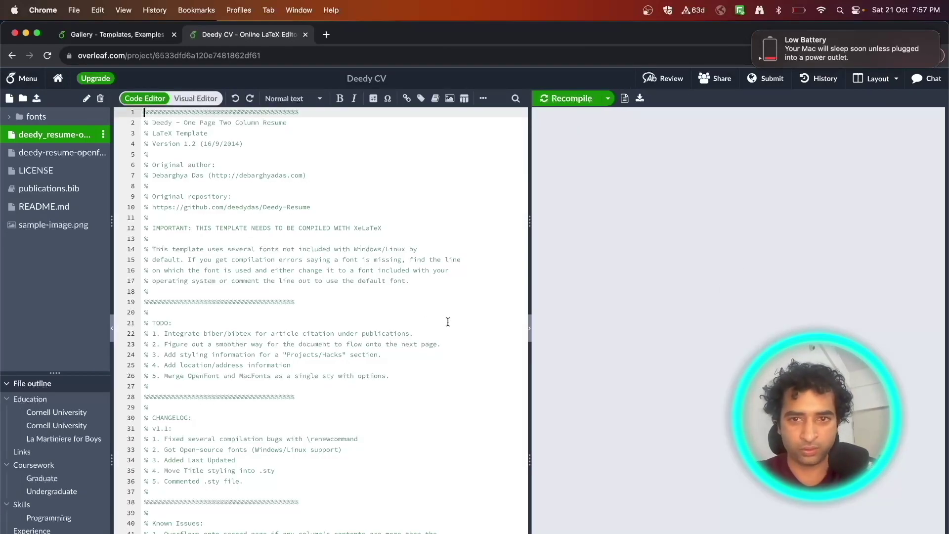
Step: Switch to the browser window holding the existing résumé project
scroll(450, 356, down, 18)
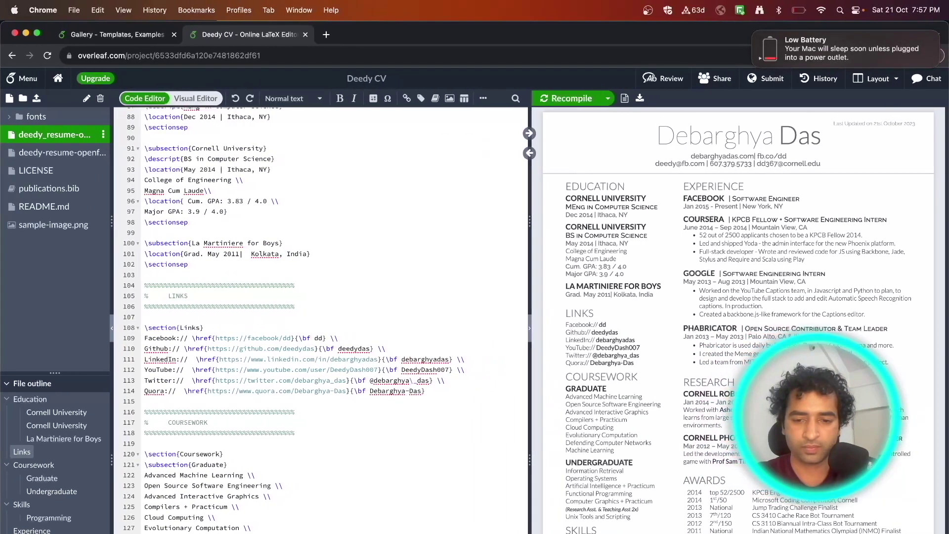
right_click(719, 531)
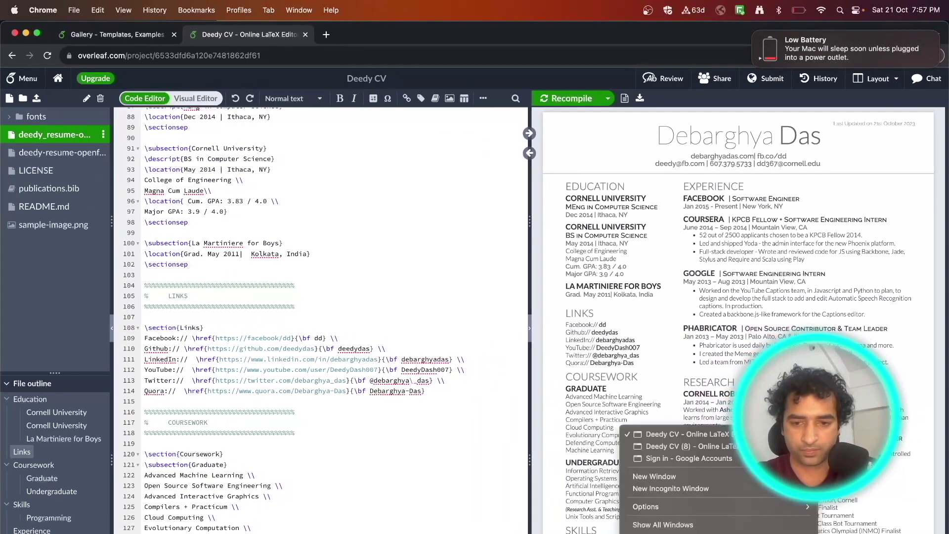
click(660, 450)
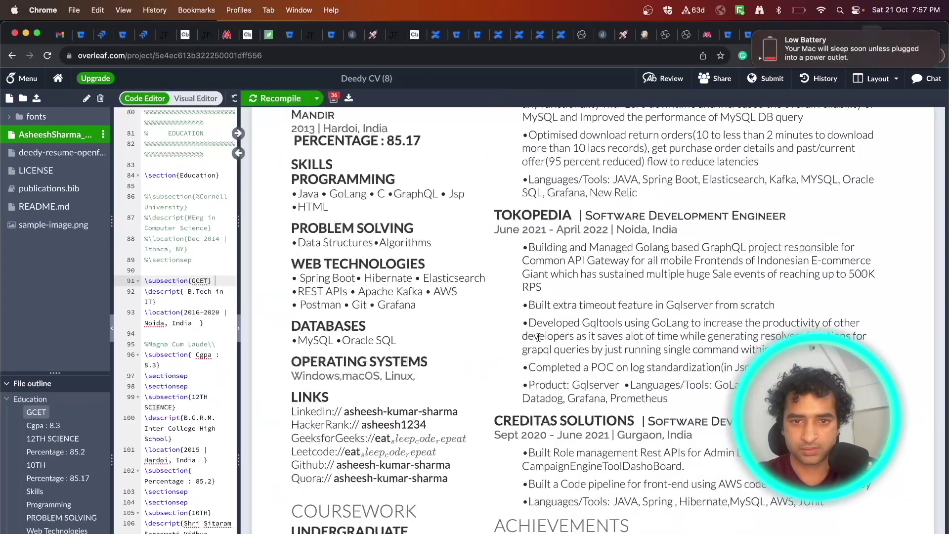
Step: Widen the code pane, copy all the résumé code, and return to the Deedy CV window
scroll(503, 378, down, 1)
drag(239, 207, 508, 219)
click(382, 309)
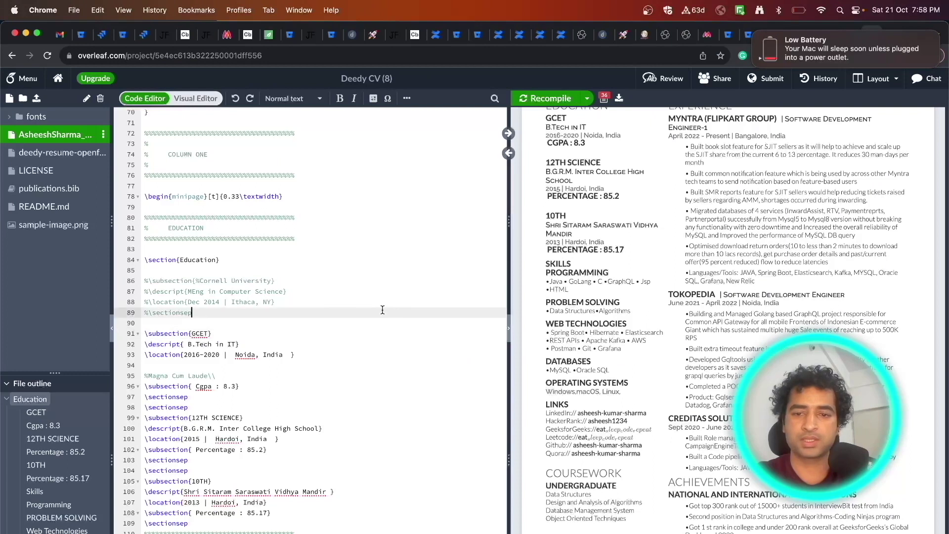
click(393, 347)
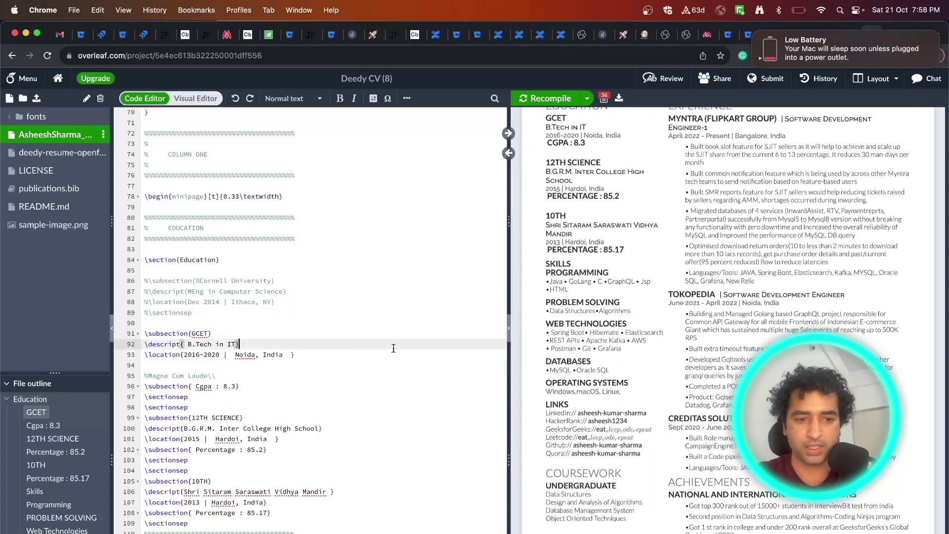
key(super+a)
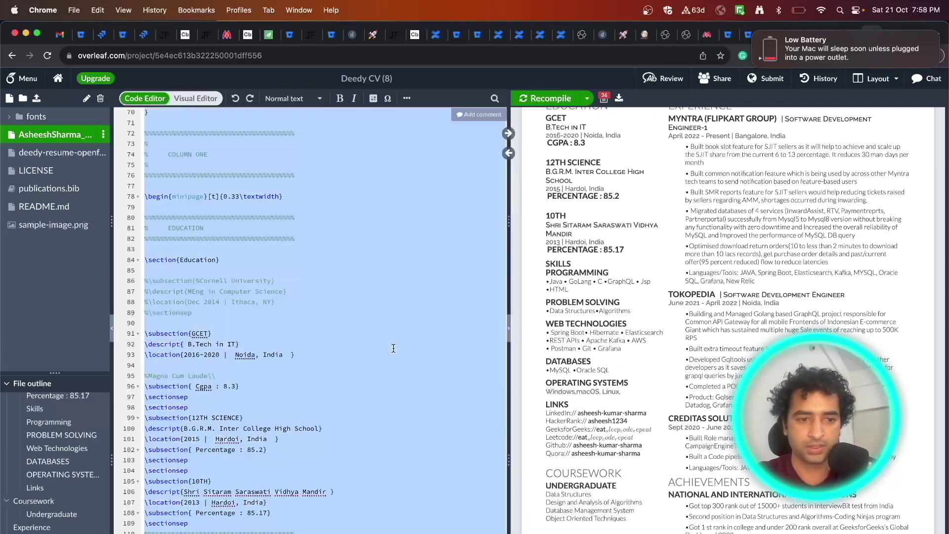
key(ctrl+Up)
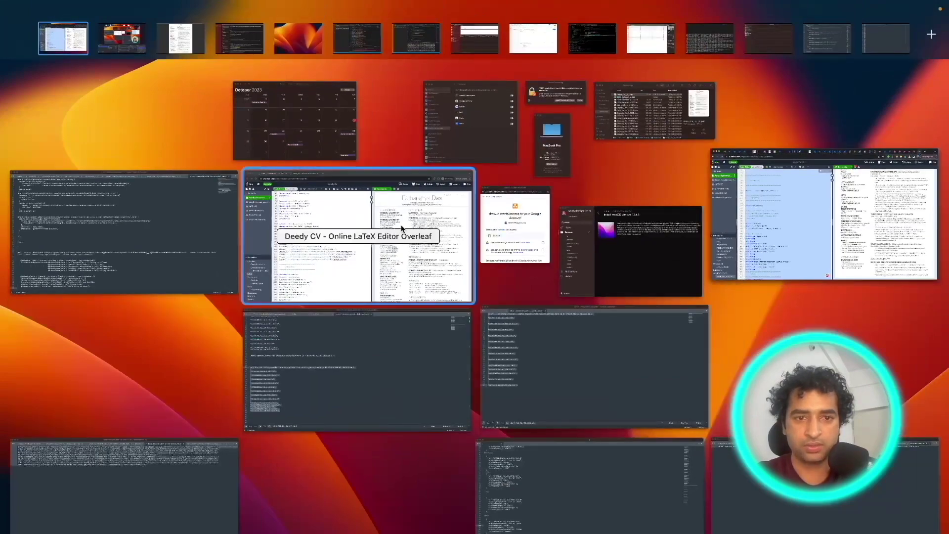
click(324, 299)
Step: Paste the copied résumé code over the Deedy CV template, recompile, and widen the PDF preview
click(324, 301)
key(super+a)
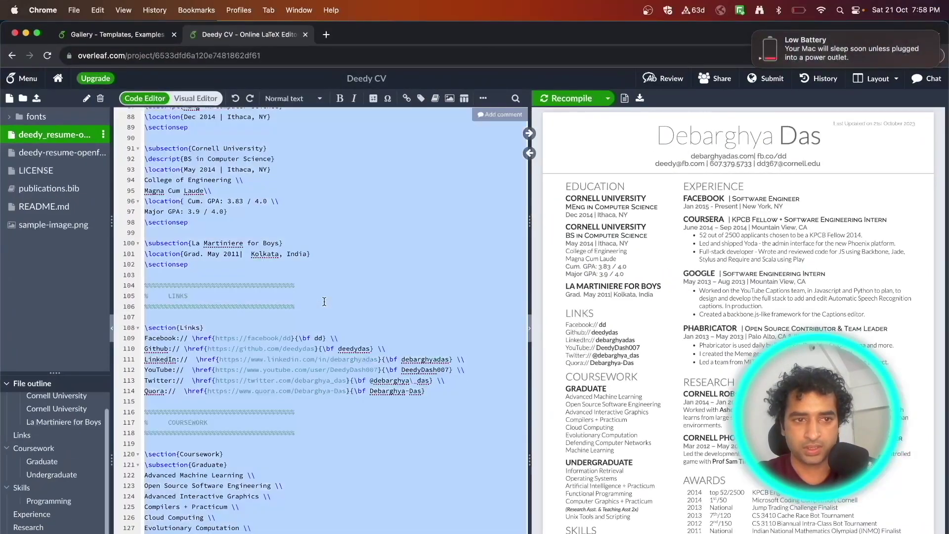
key(Down)
scroll(400, 364, down, 5)
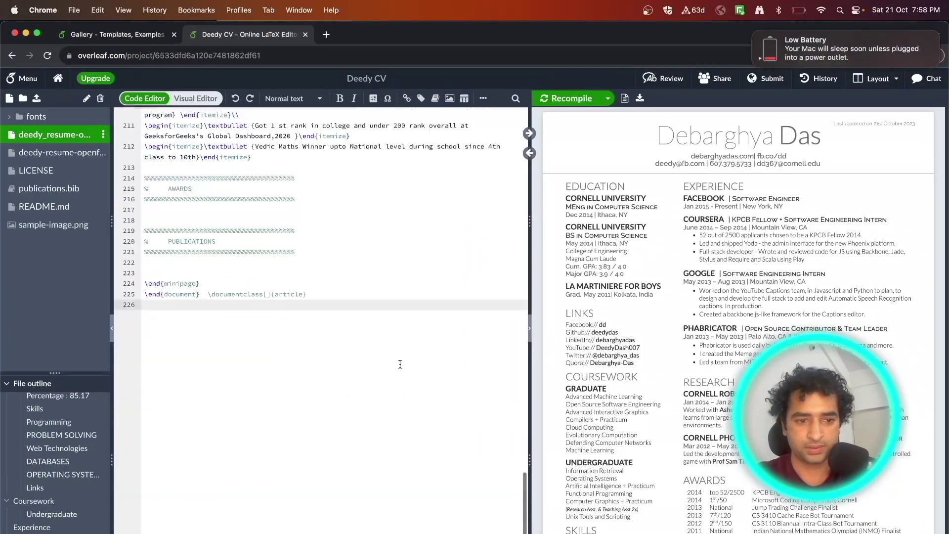
scroll(400, 365, up, 20)
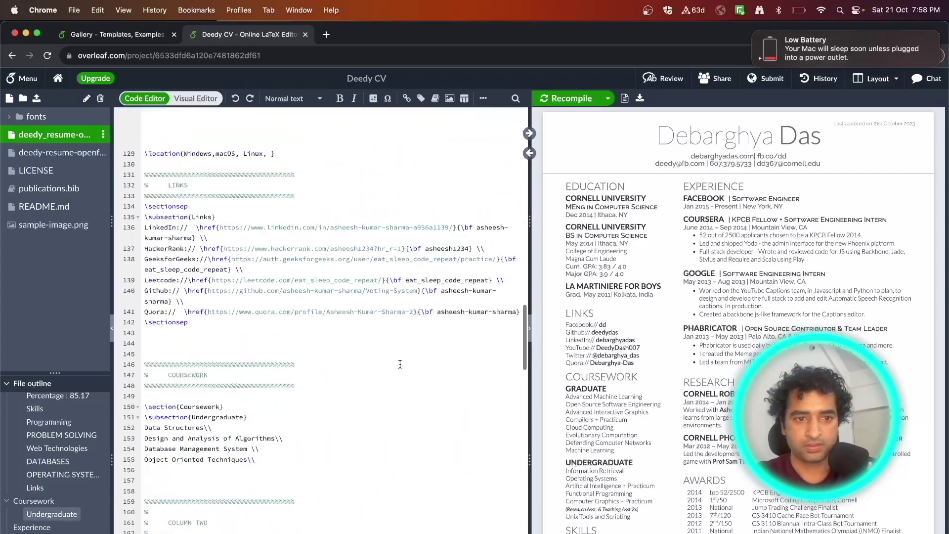
scroll(400, 365, up, 5)
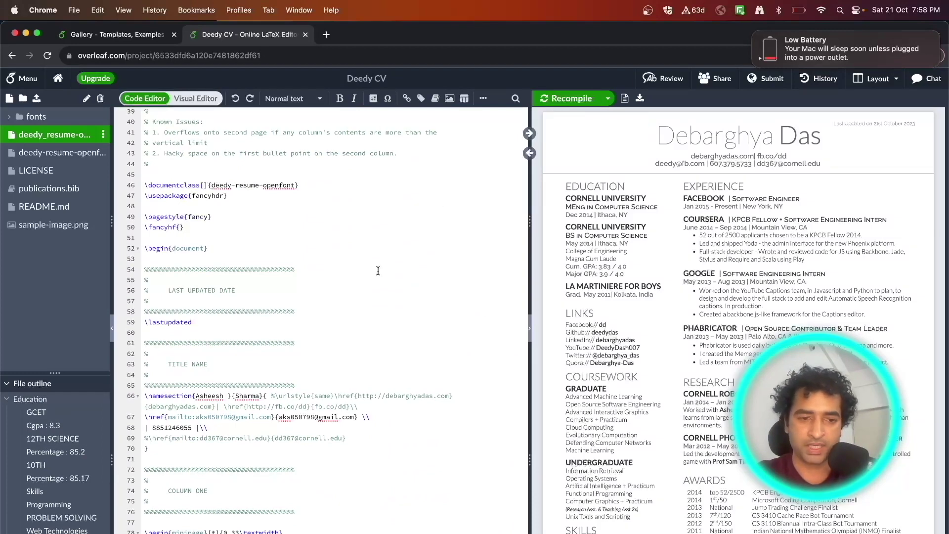
scroll(411, 289, up, 8)
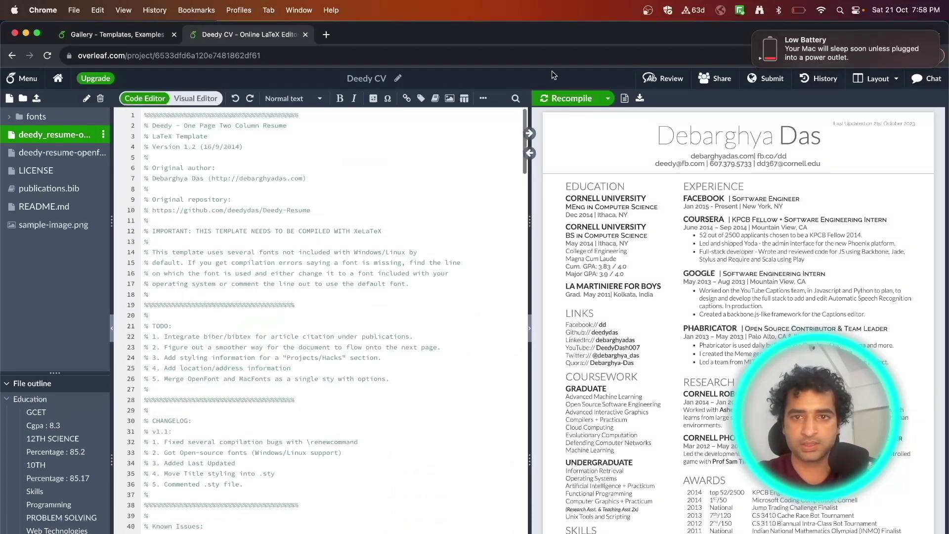
click(570, 98)
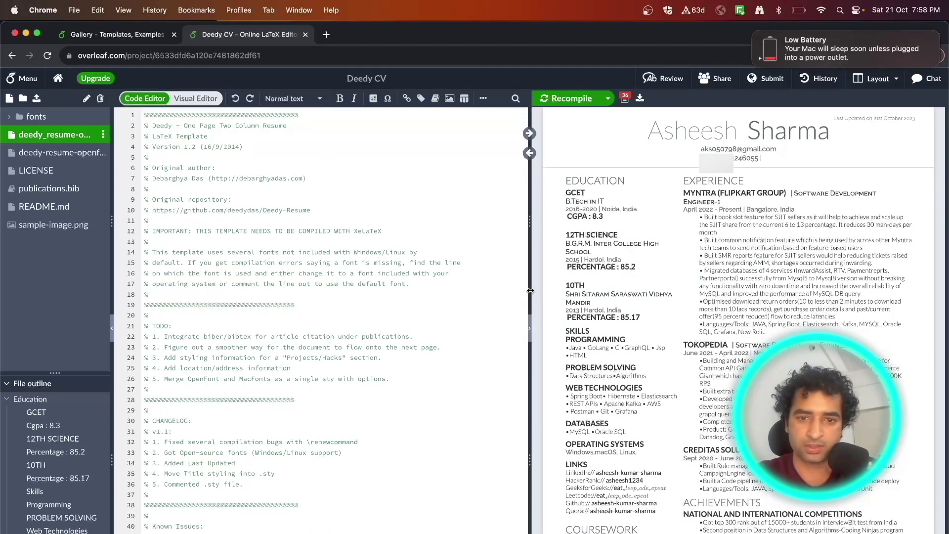
drag(530, 291, 486, 290)
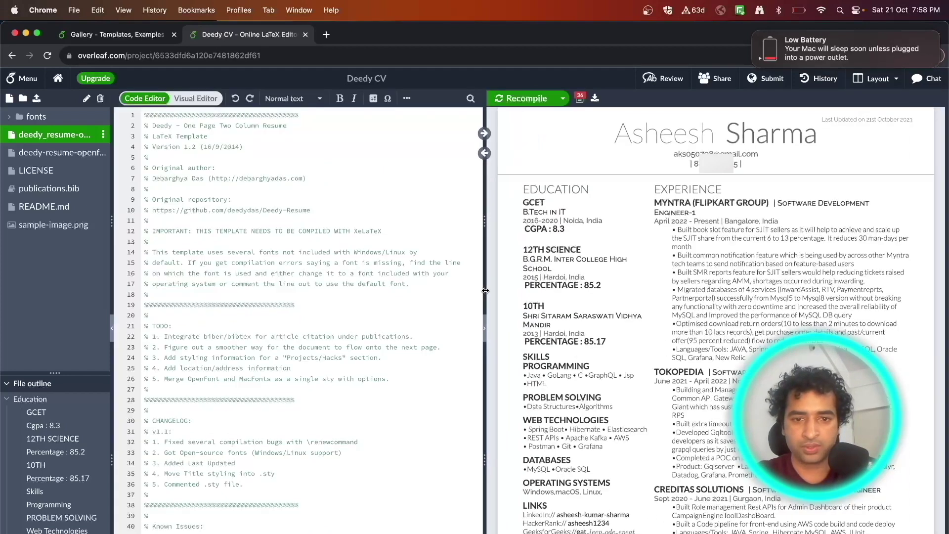
Step: Replace the first name in the \namesection header on line 66 with the new name and recompile
click(333, 318)
scroll(333, 318, down, 6)
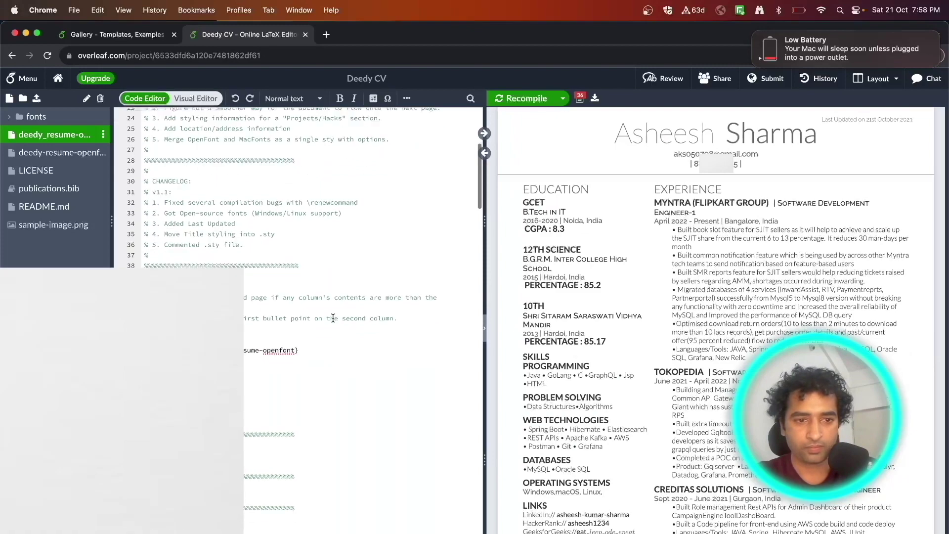
scroll(333, 318, down, 4)
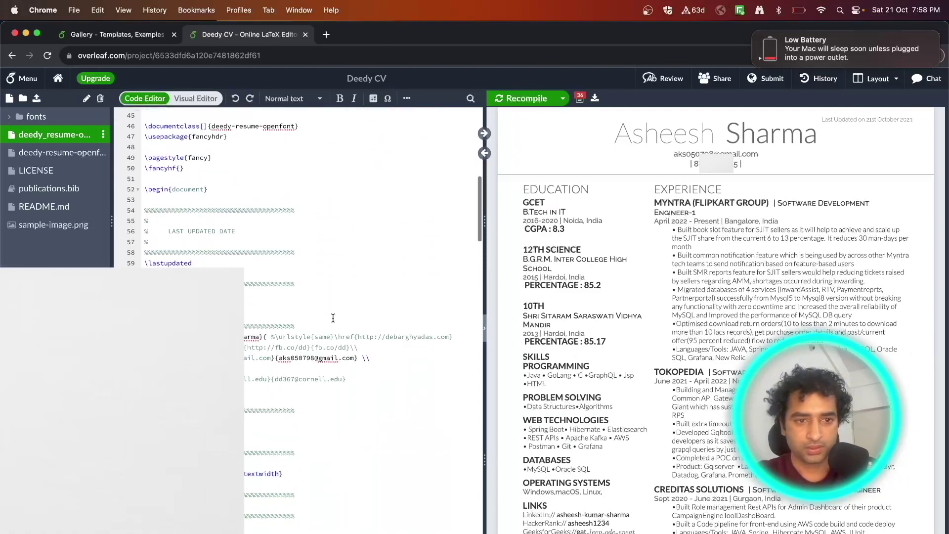
scroll(333, 318, up, 4)
scroll(334, 318, down, 5)
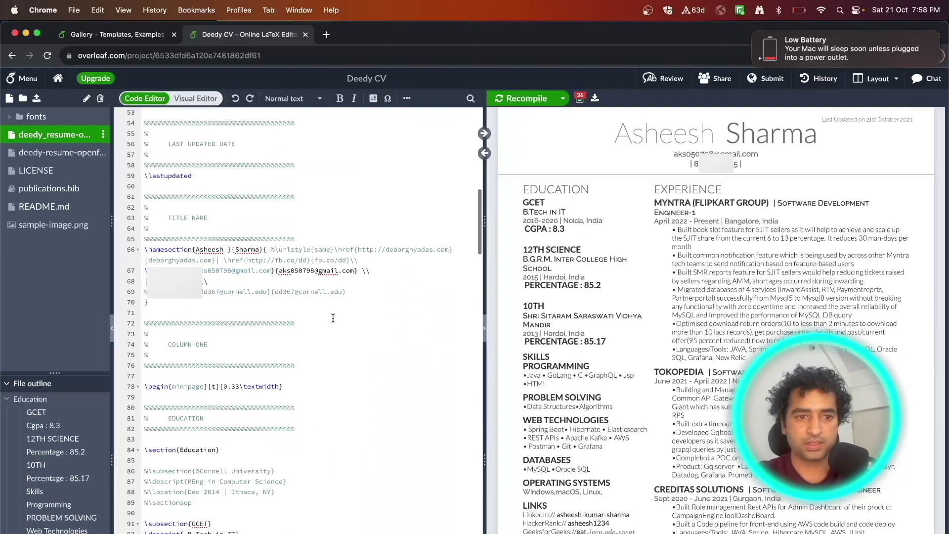
double_click(213, 249)
key(alt+Right)
key(alt+shift+Right)
double_click(210, 250)
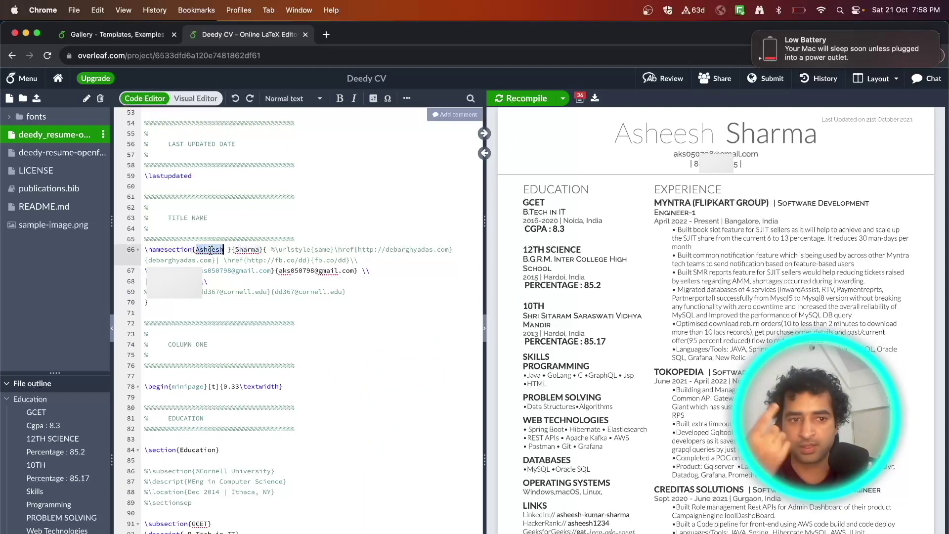
text(Anura)
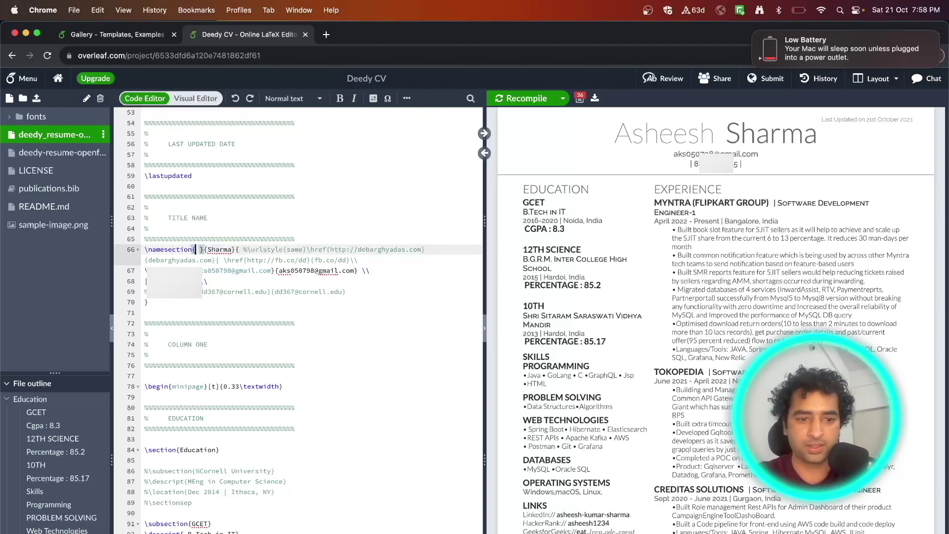
text(g)
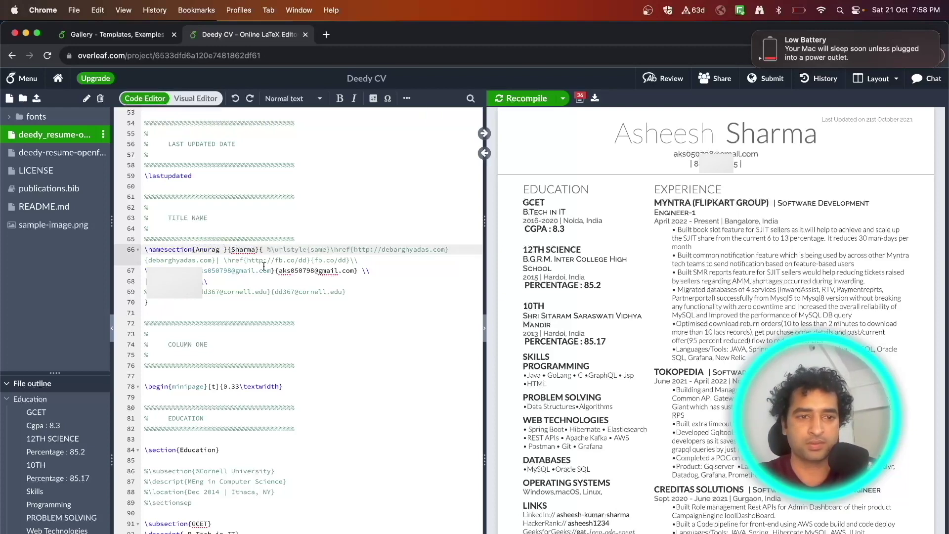
click(309, 283)
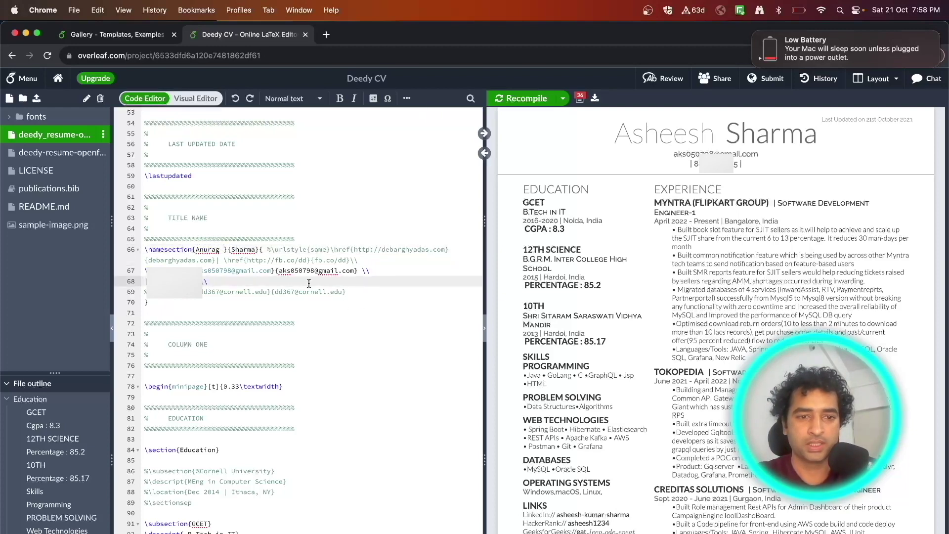
click(523, 99)
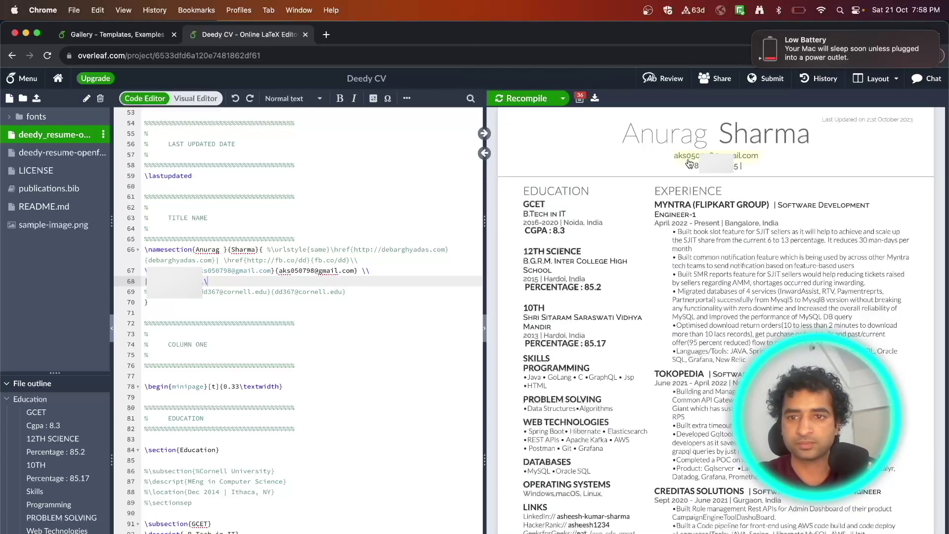
scroll(363, 302, down, 6)
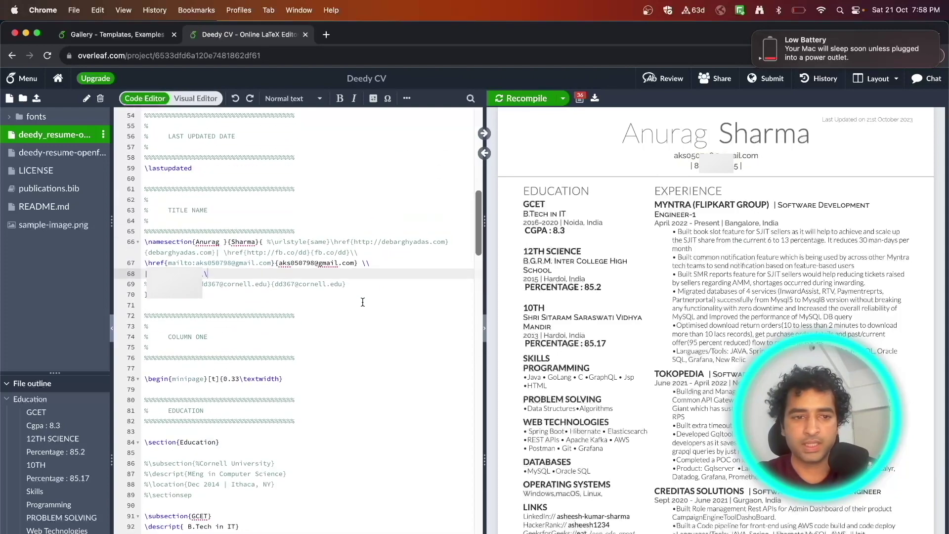
scroll(664, 272, up, 1)
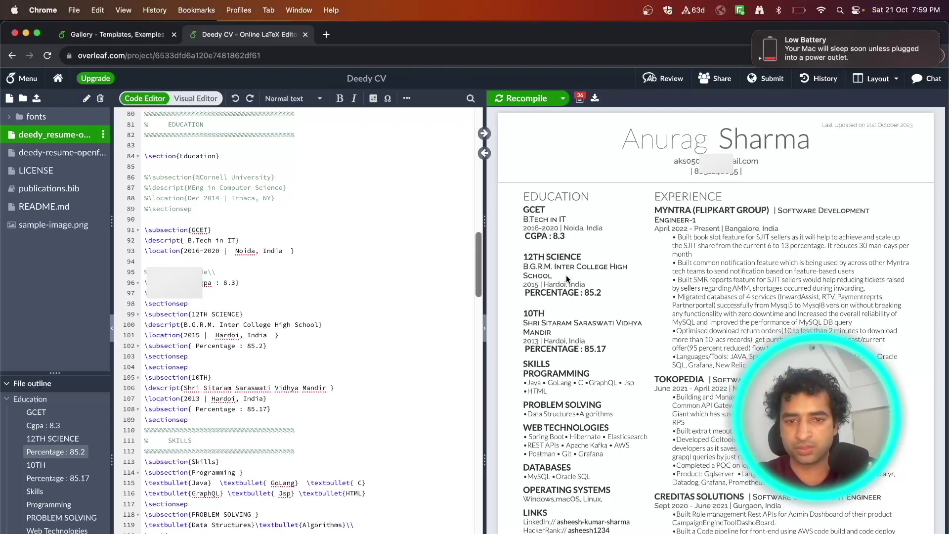
scroll(565, 275, down, 4)
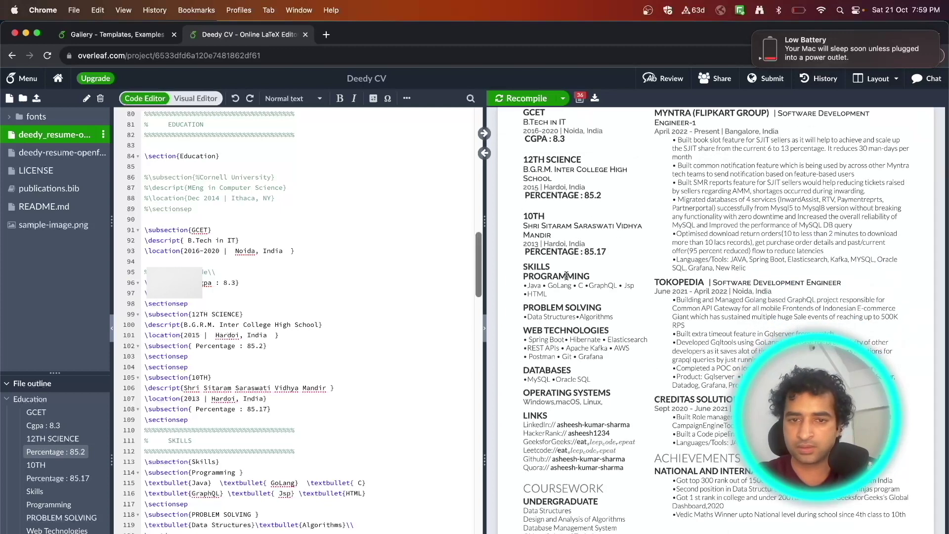
scroll(567, 275, down, 1)
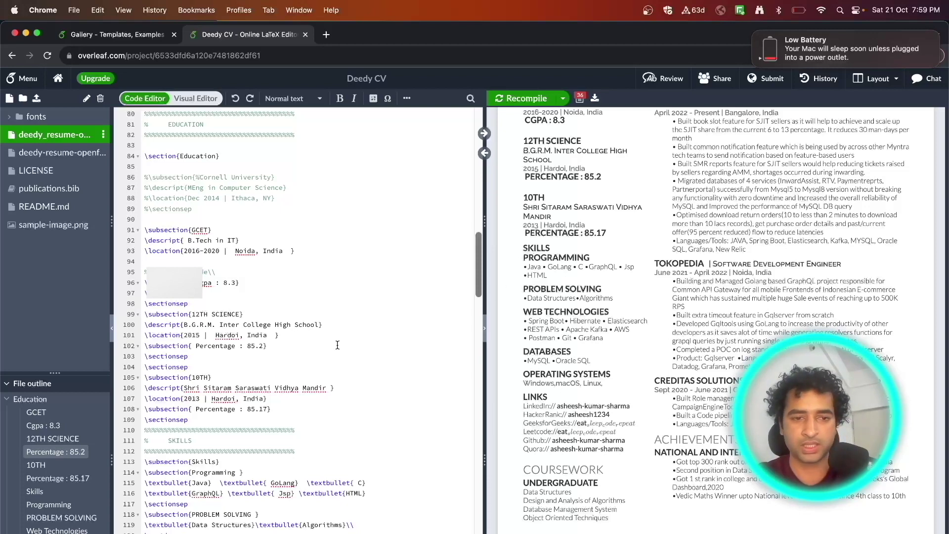
scroll(370, 422, down, 4)
scroll(370, 422, up, 20)
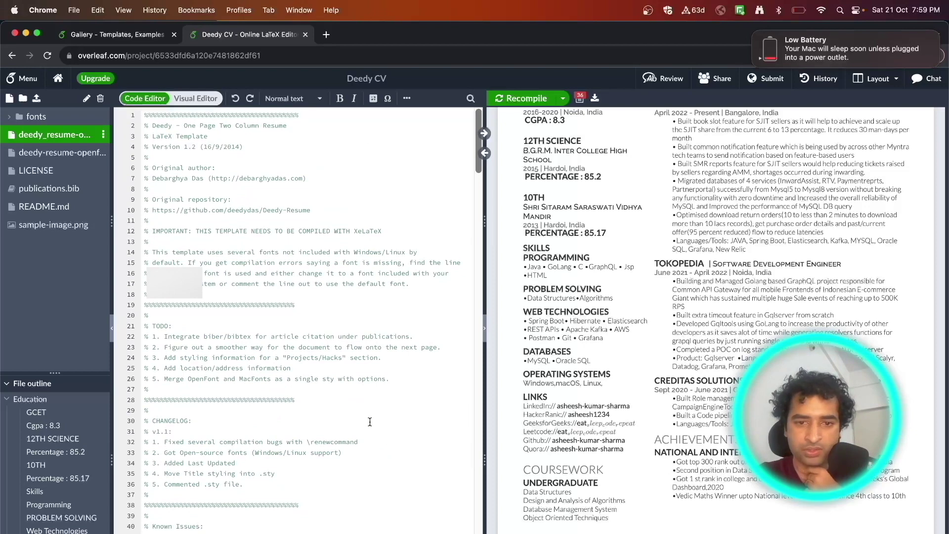
scroll(594, 352, up, 5)
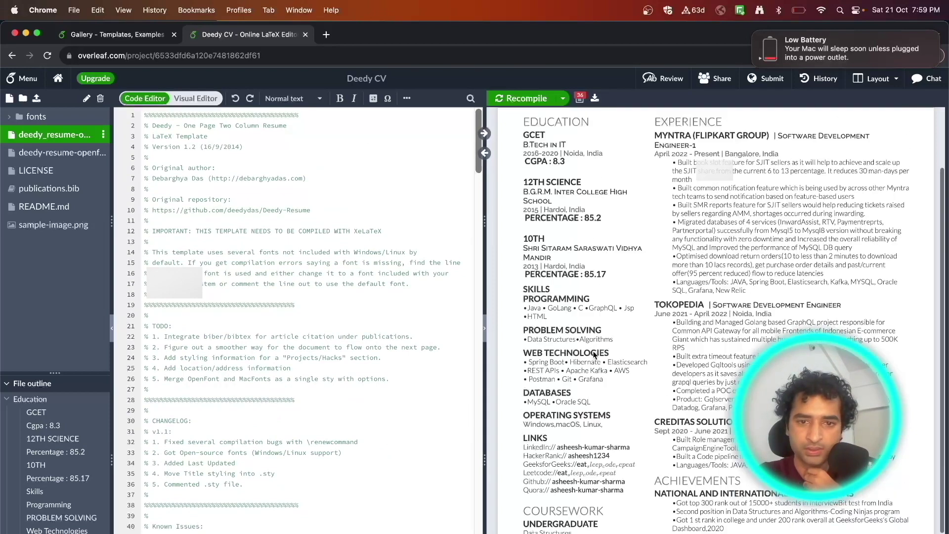